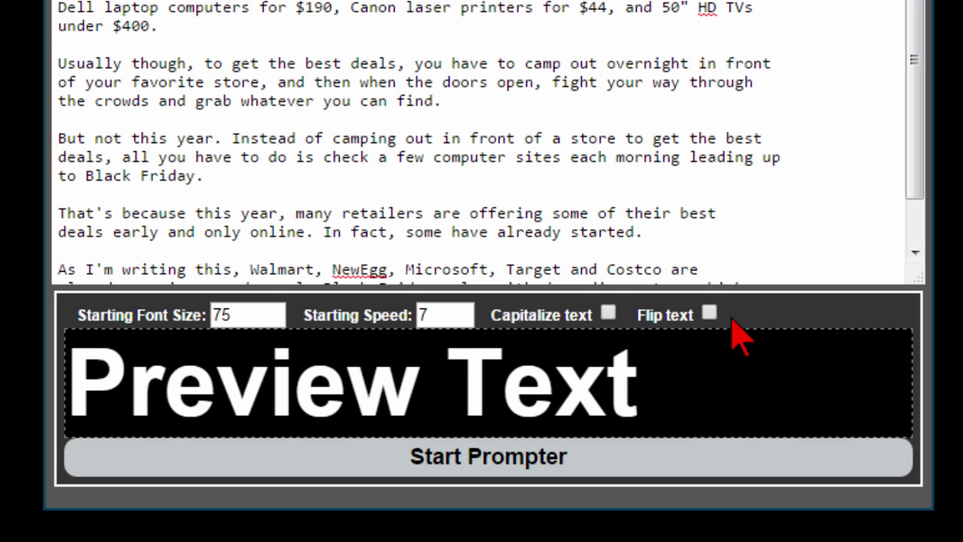
Start the prompter with the Black Friday script, play it briefly and pause it
click(494, 464)
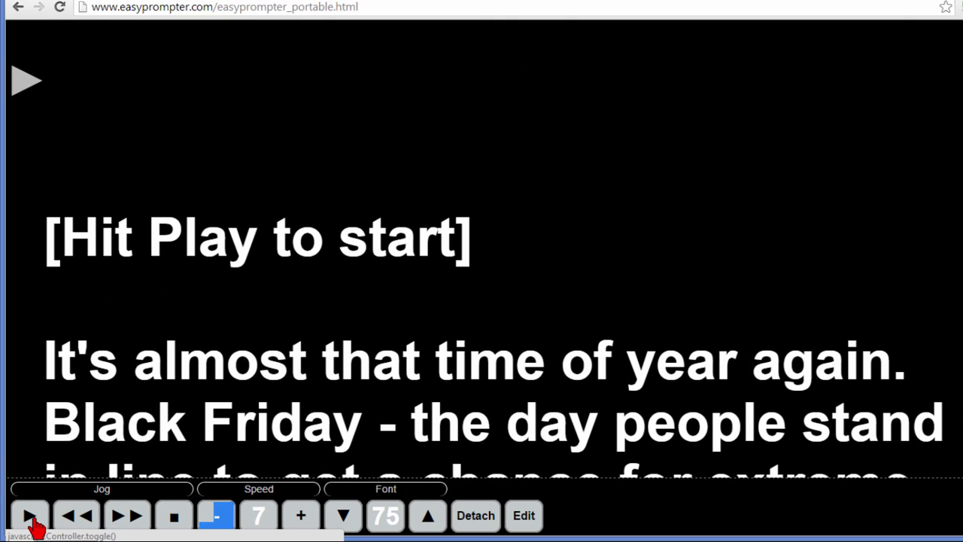
click(30, 518)
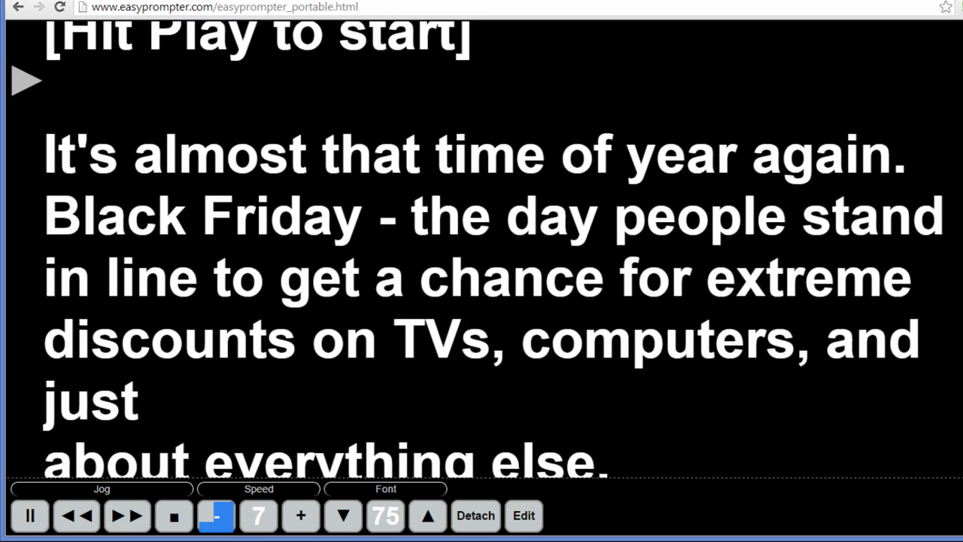
click(30, 518)
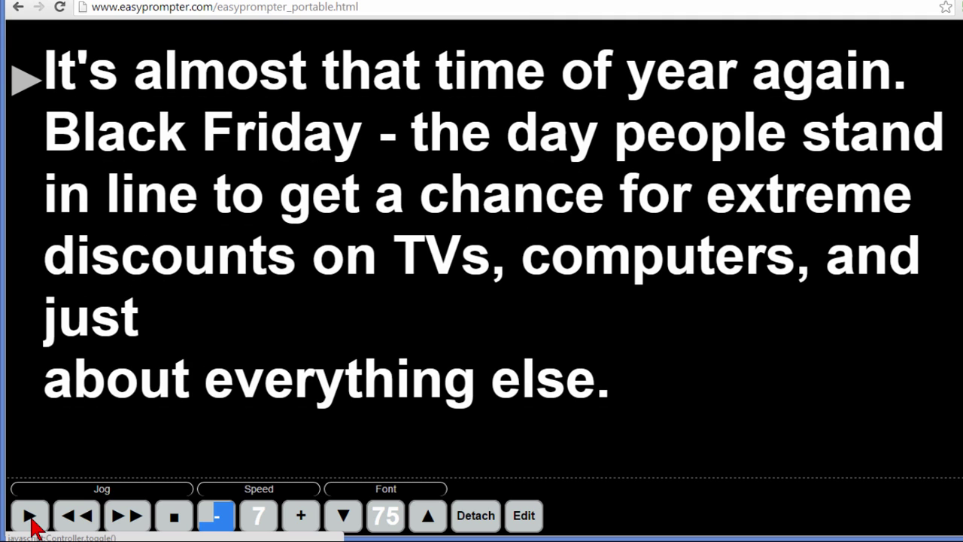
Resume the script's scrolling and jog the text forward and back
click(31, 525)
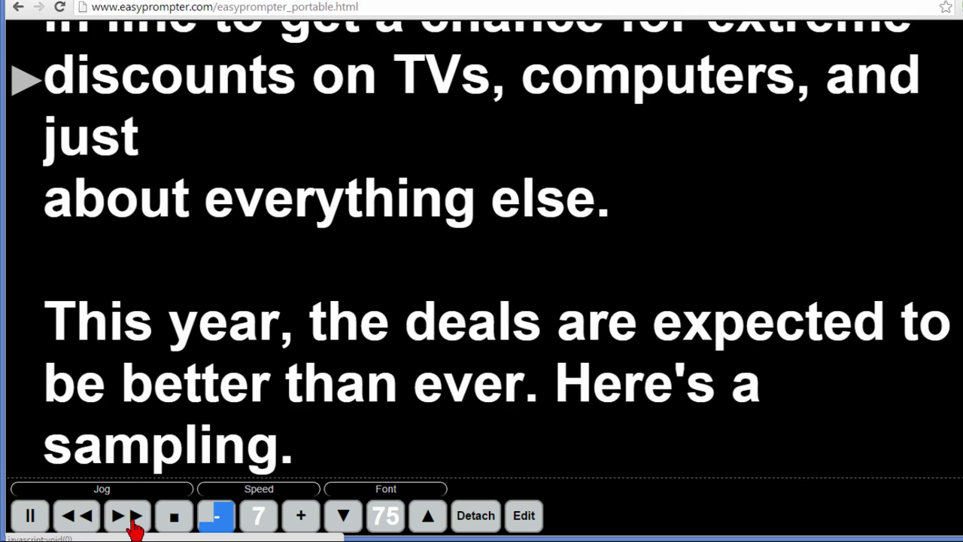
click(134, 527)
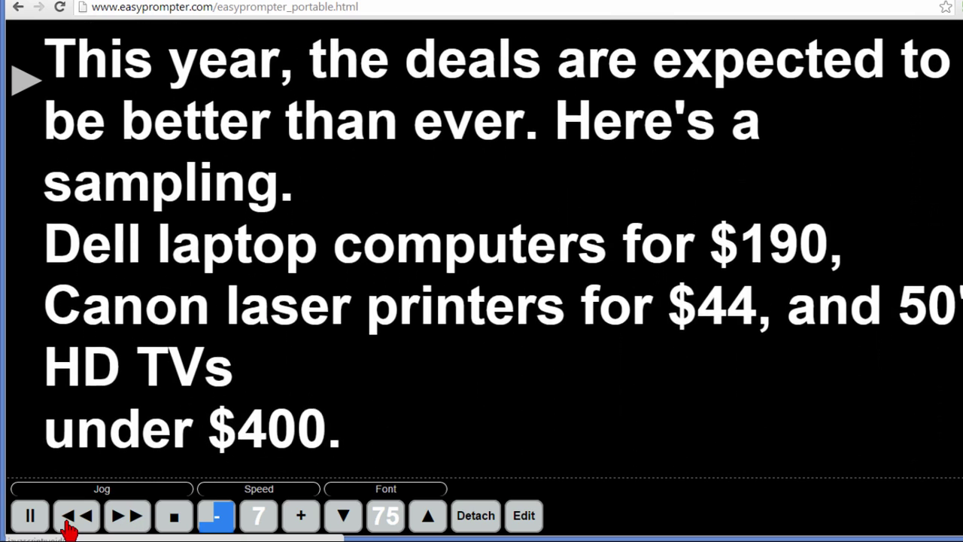
click(66, 526)
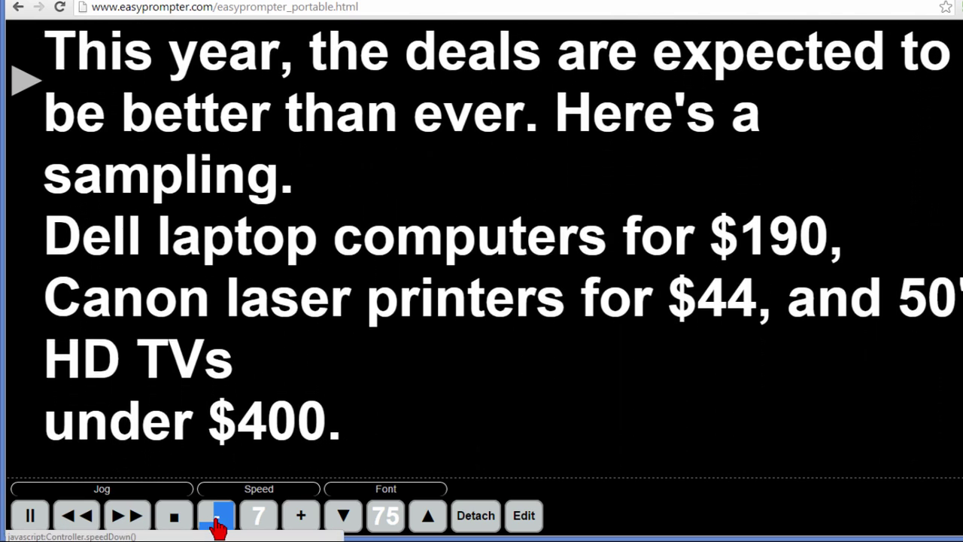
Slow the prompter's scrolling speed to 1 while the script is playing
click(216, 520)
click(217, 521)
click(217, 520)
click(216, 521)
click(217, 521)
click(217, 521)
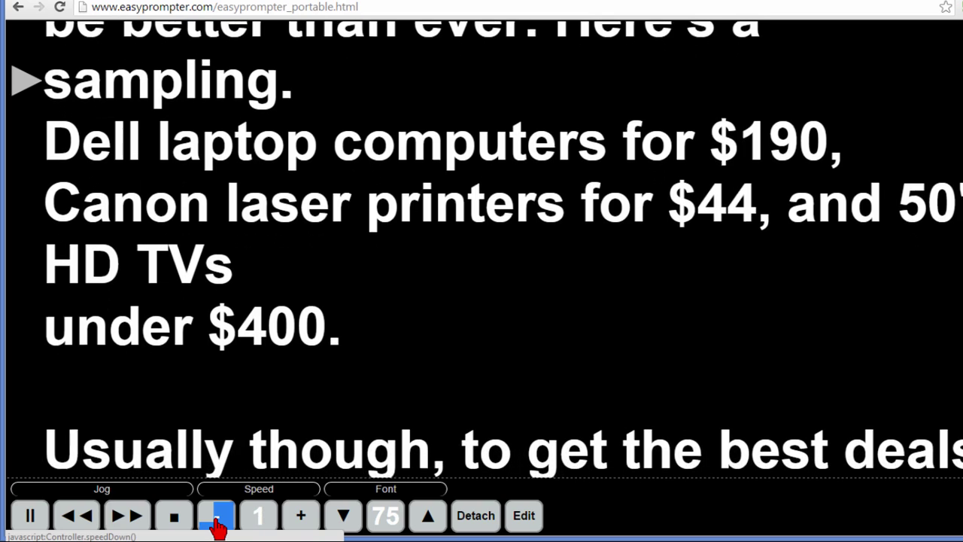
Raise the prompter's scrolling speed to 6 and pause the script
click(301, 521)
click(302, 520)
click(301, 521)
click(301, 520)
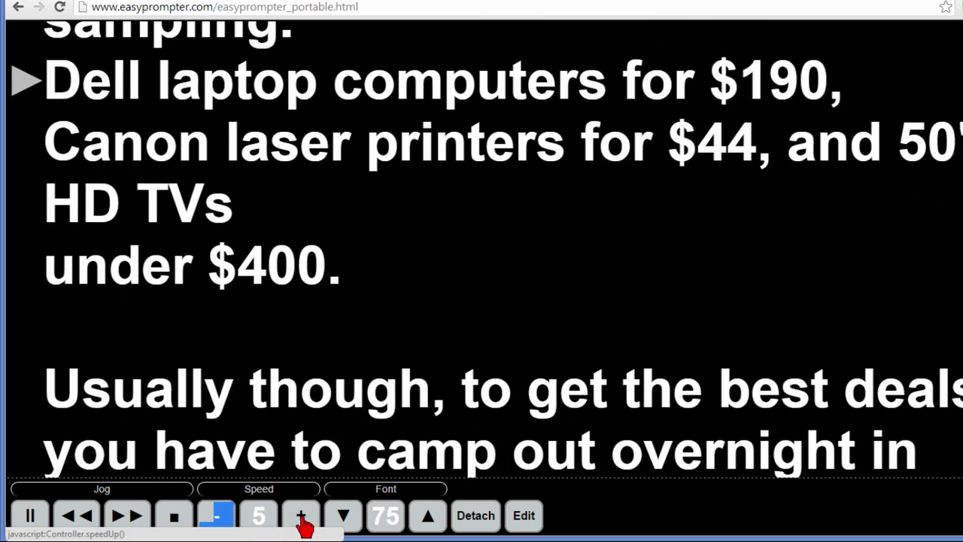
click(301, 520)
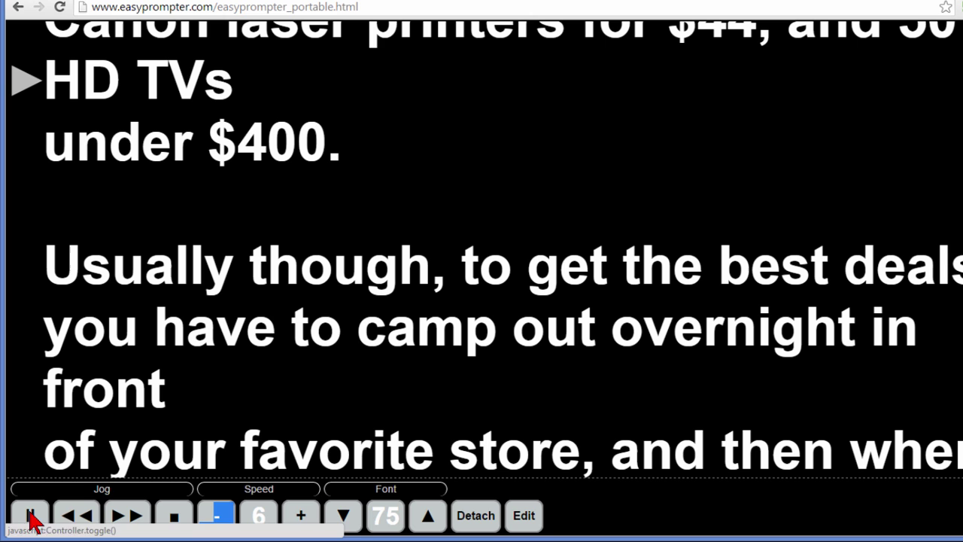
click(31, 517)
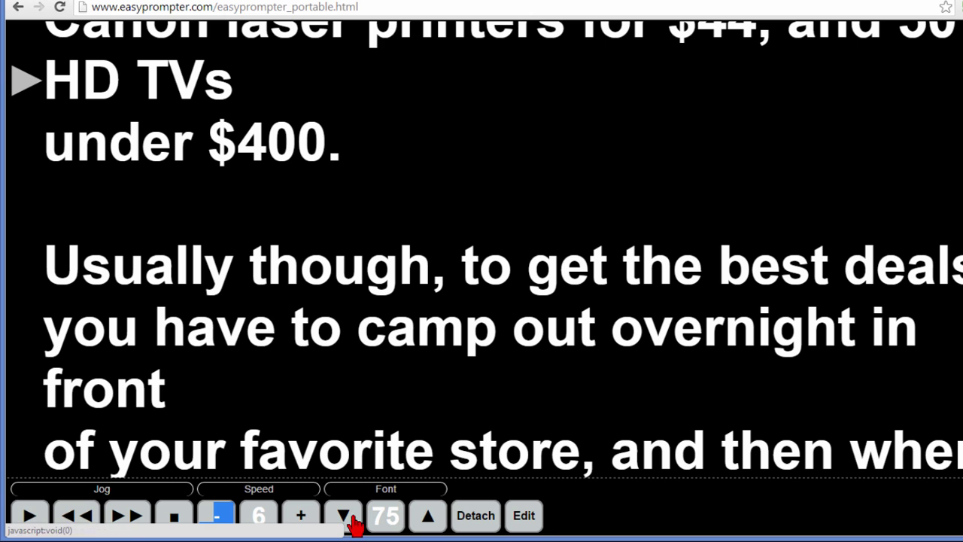
Increase the prompter's font size to 81
click(427, 518)
click(426, 518)
click(427, 517)
click(426, 517)
click(426, 518)
click(427, 517)
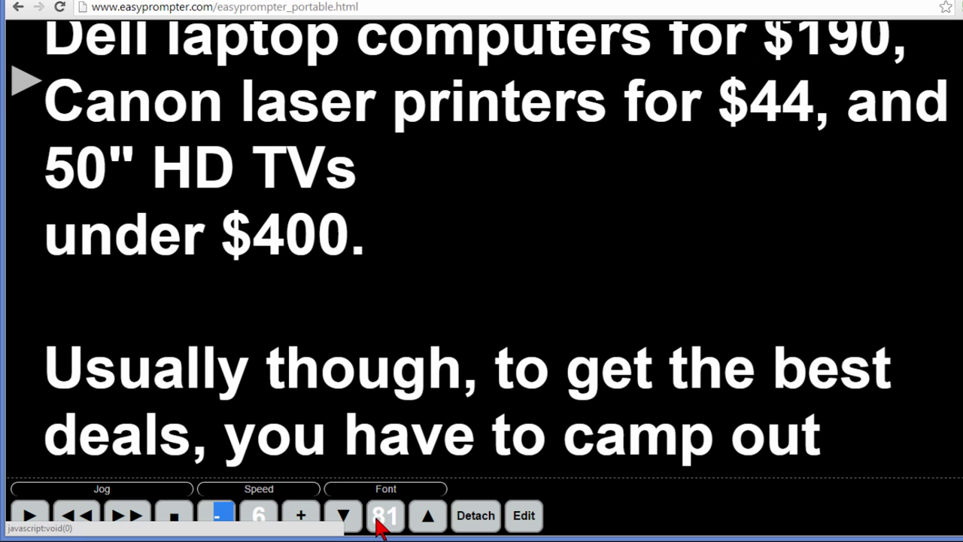
Reduce the prompter's font size to 75 and close the detached control window
click(345, 517)
click(344, 518)
click(345, 518)
click(344, 518)
click(346, 518)
click(347, 518)
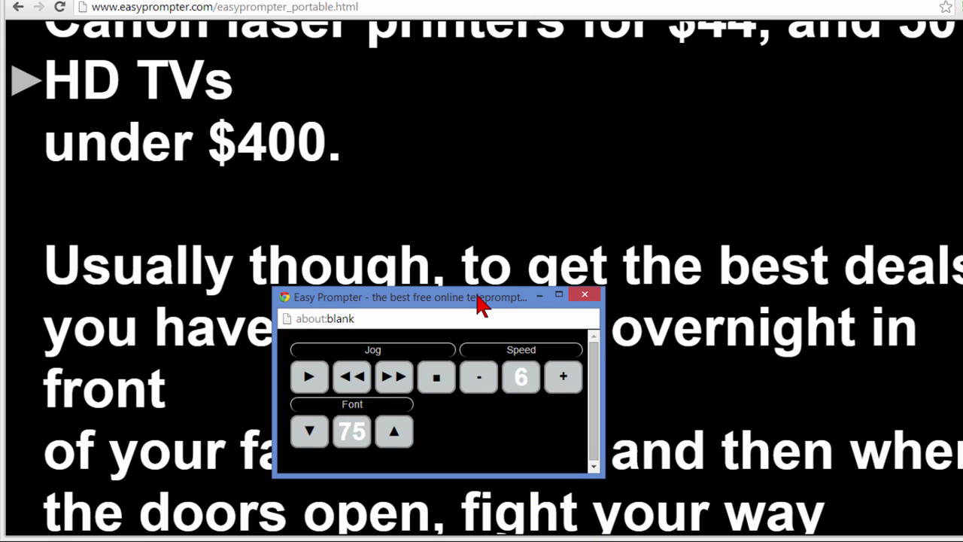
click(586, 297)
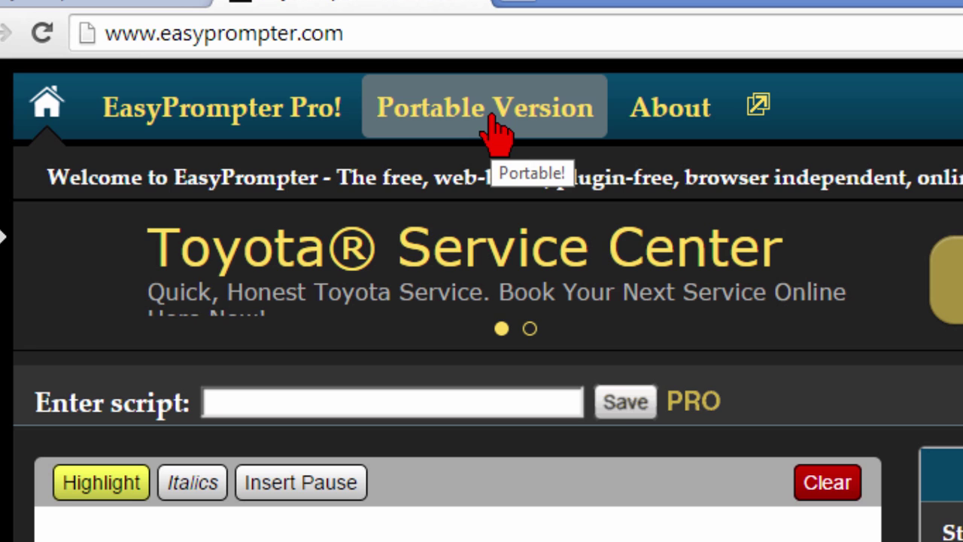
Download EasyPrompter Portable from the website's Portable Version page, saving it as "easyprompter_portable (1).html"
click(488, 119)
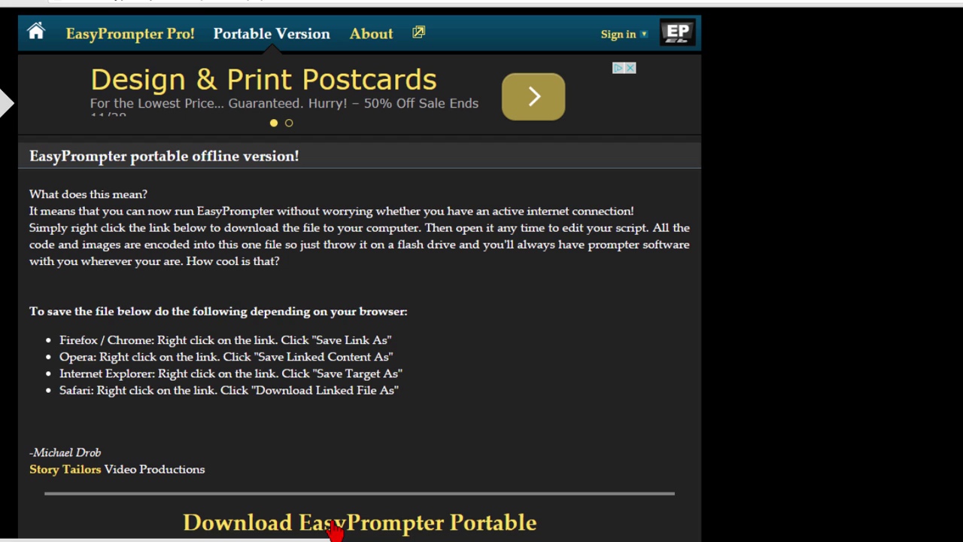
right_click(333, 530)
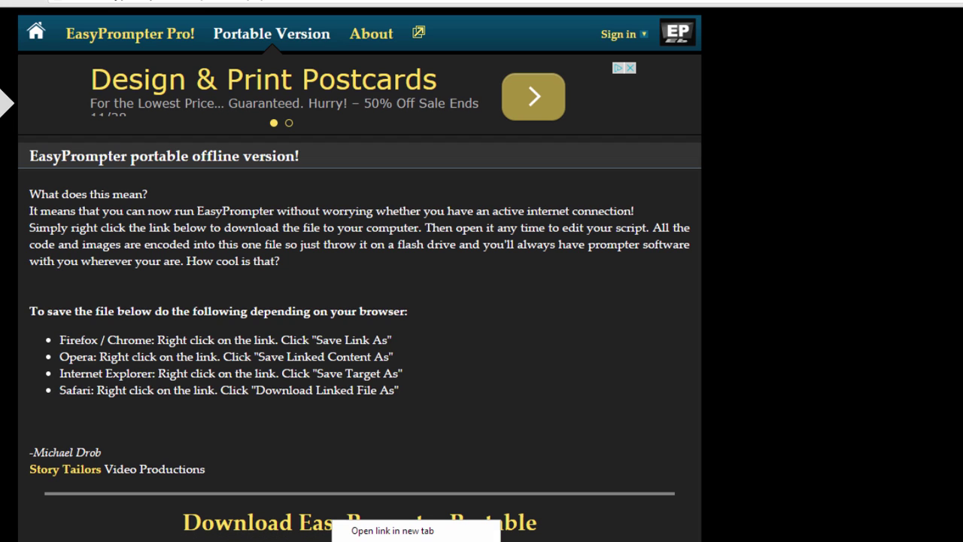
key(k)
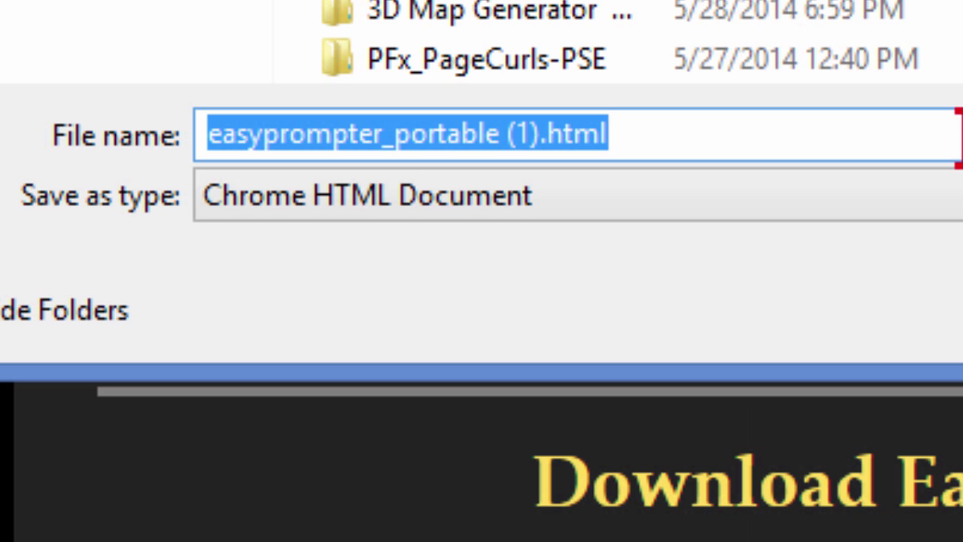
key(Return)
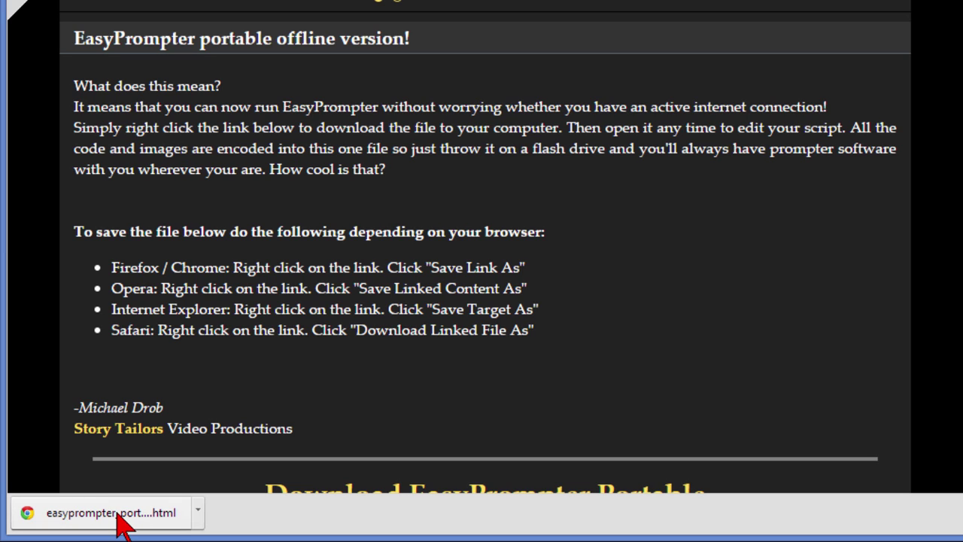
Open the downloaded portable EasyPrompter file and paste the copied Black Friday script into its empty script box
click(124, 517)
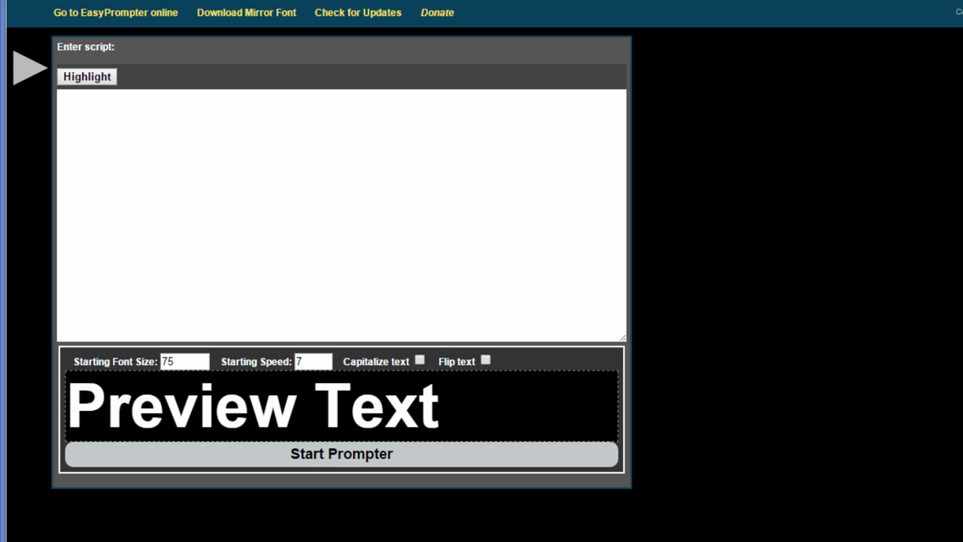
click(197, 144)
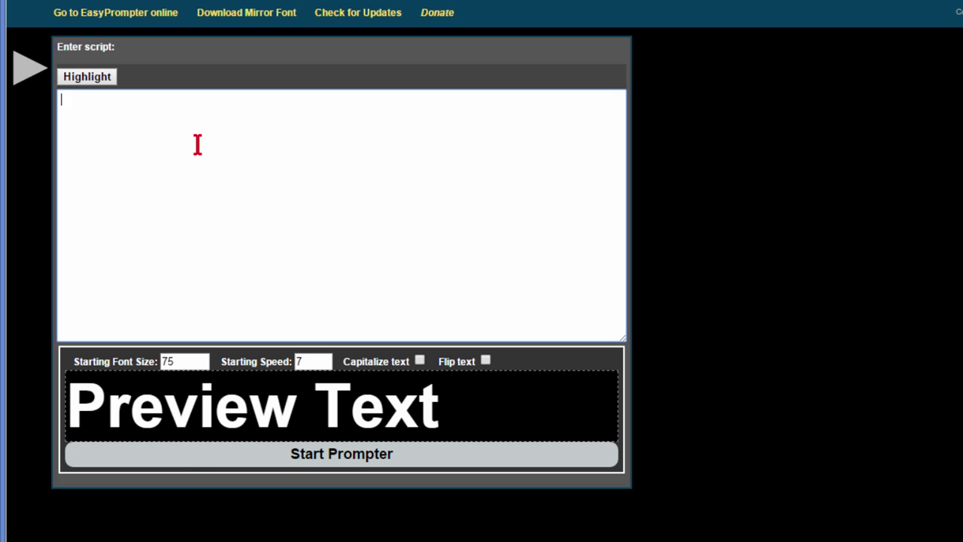
key(ctrl+v)
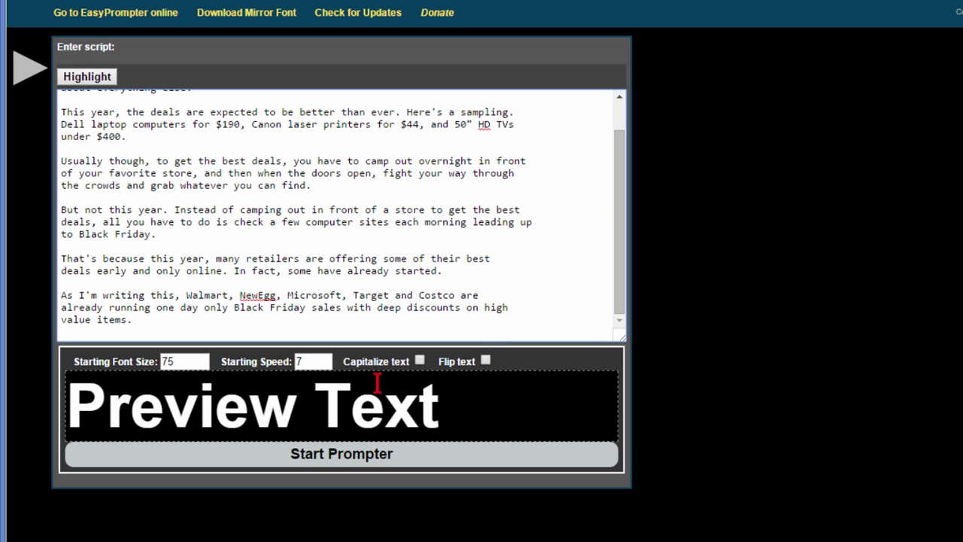
Test the pasted script in the prompter by playing and pausing it, and return to the script editor
click(342, 456)
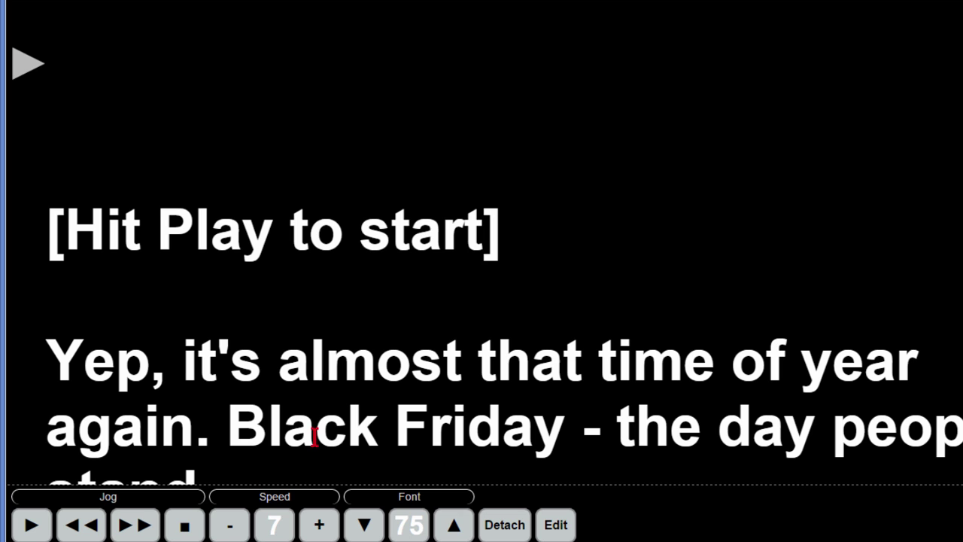
click(33, 527)
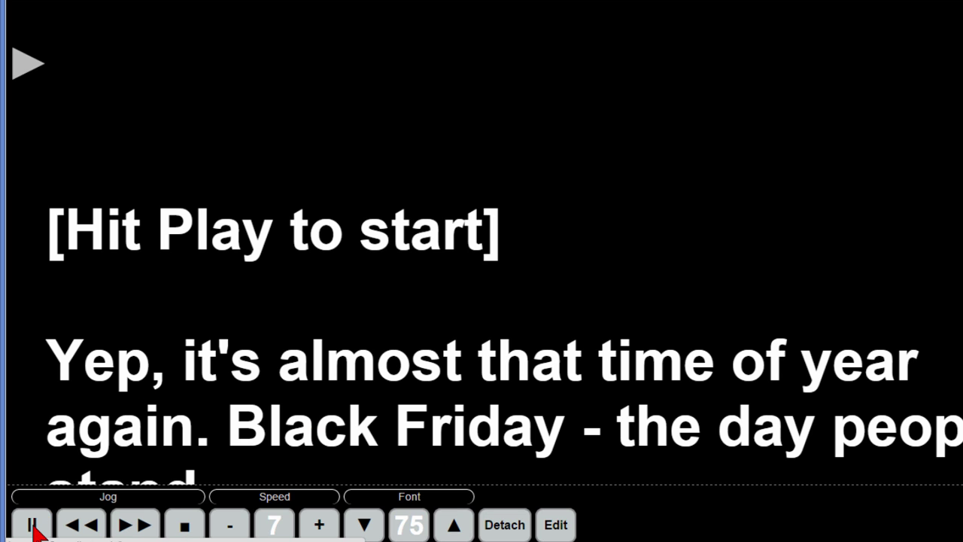
click(34, 527)
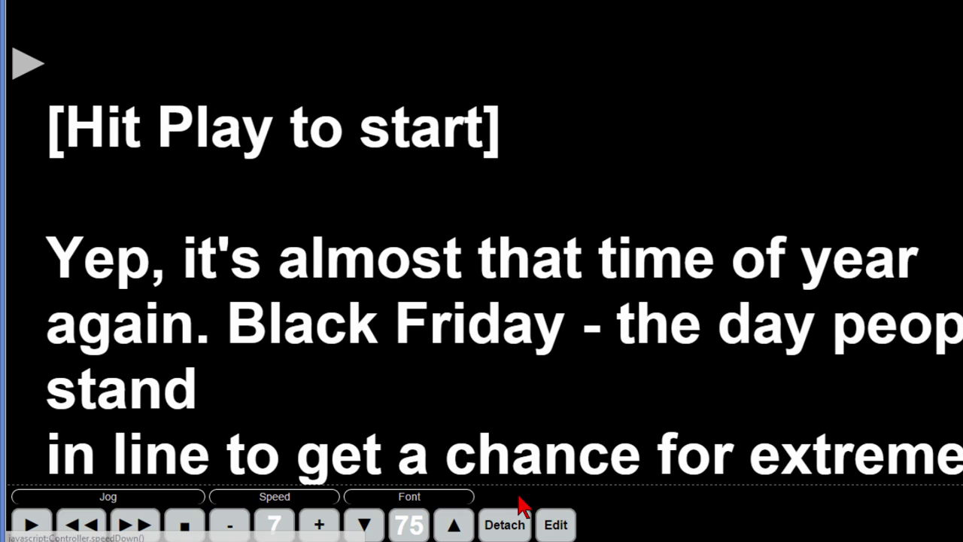
click(557, 525)
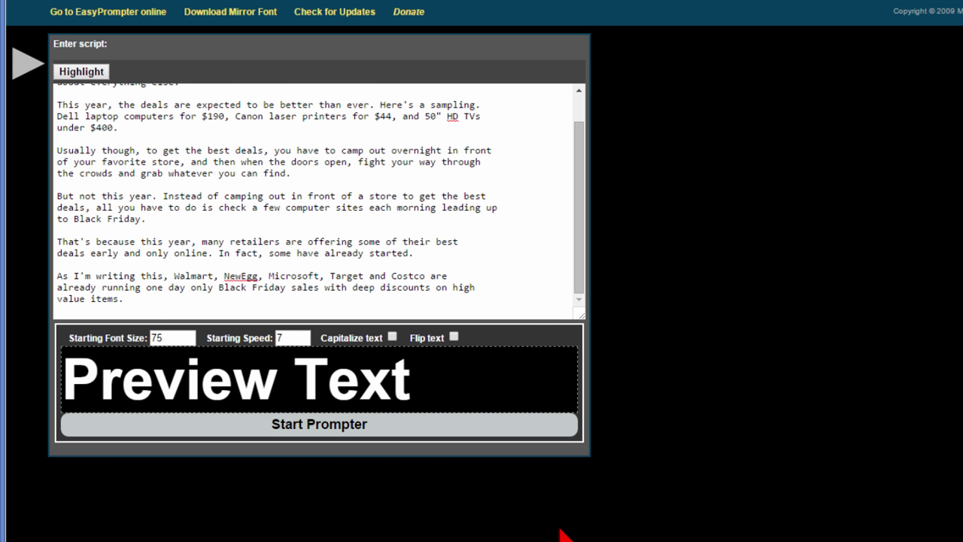